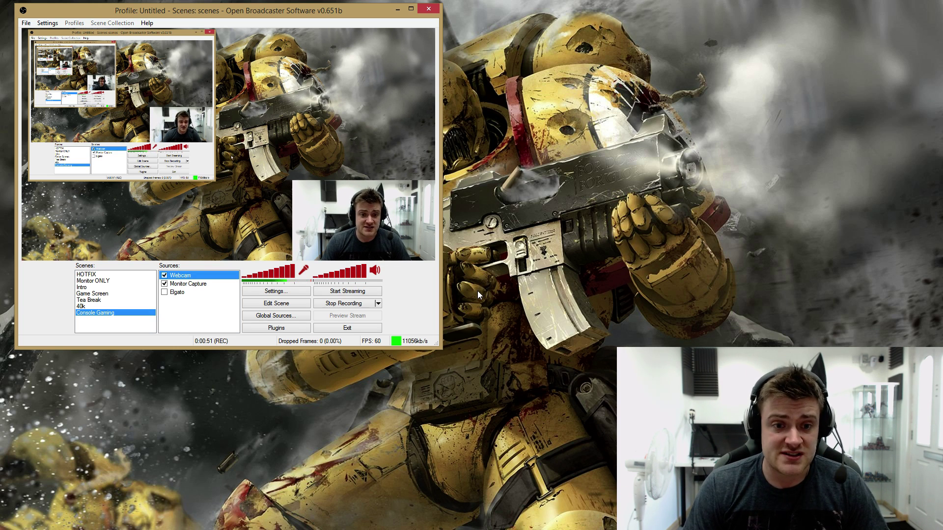
- Set the Mic Sync Offset to 250 ms in the Audio settings and confirm with OK
{"action": "left_click", "coordinate": [48, 23]}
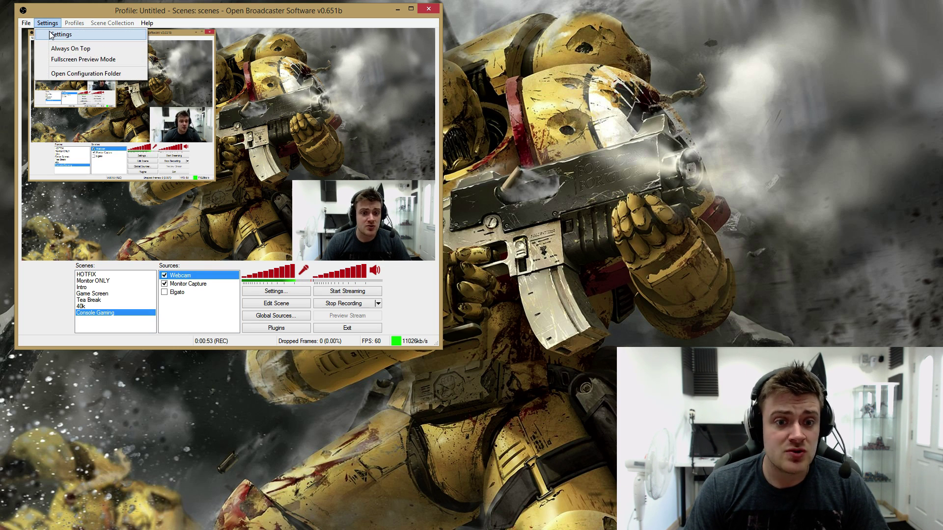
{"action": "left_click", "coordinate": [50, 35]}
{"action": "left_click_drag", "start_coordinate": [381, 103], "coordinate": [568, 16]}
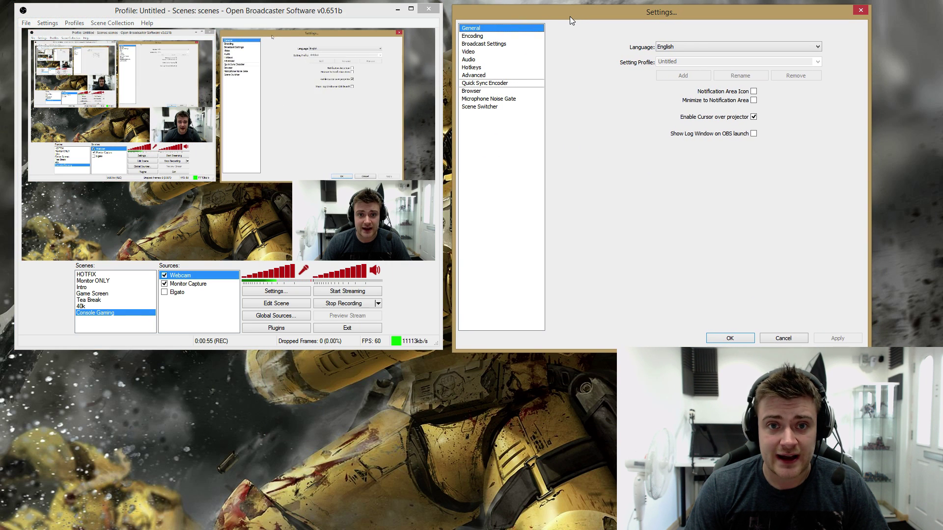
{"action": "left_click", "coordinate": [472, 60]}
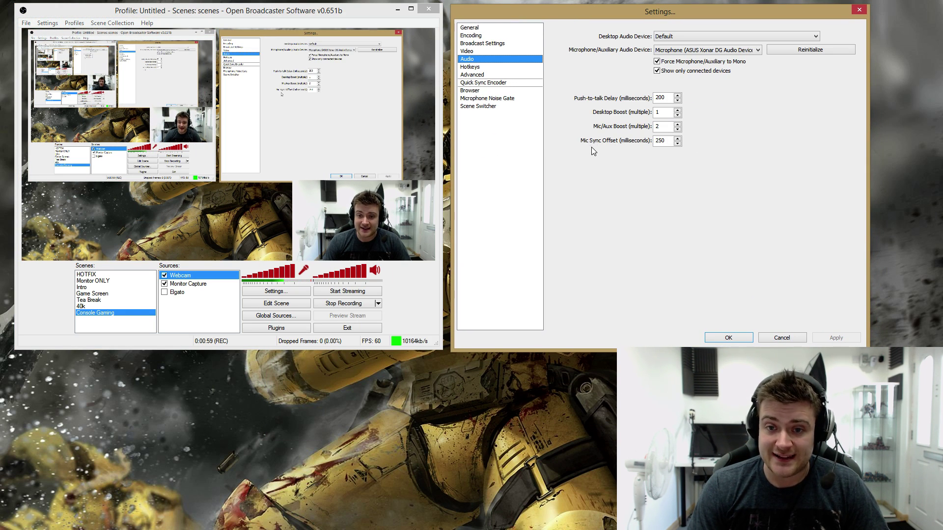
{"action": "double_click", "coordinate": [657, 140]}
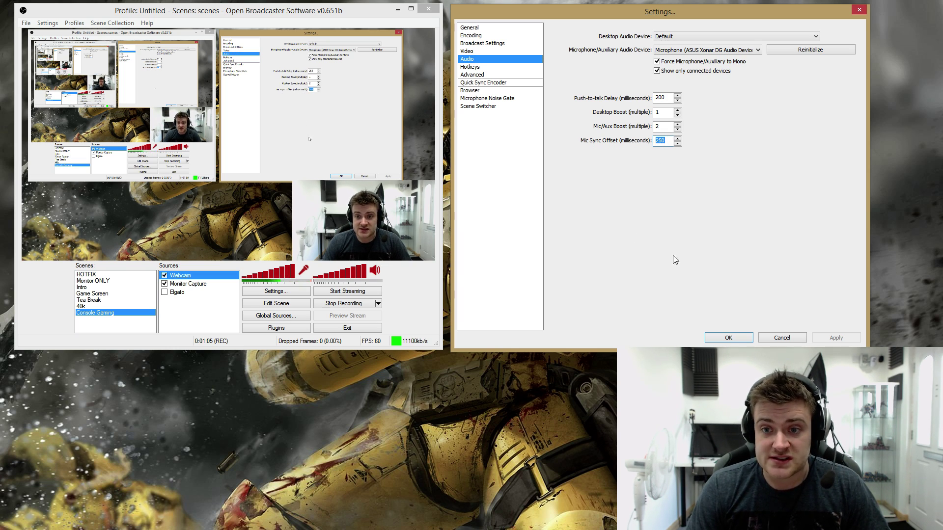
{"action": "left_click", "coordinate": [725, 338]}
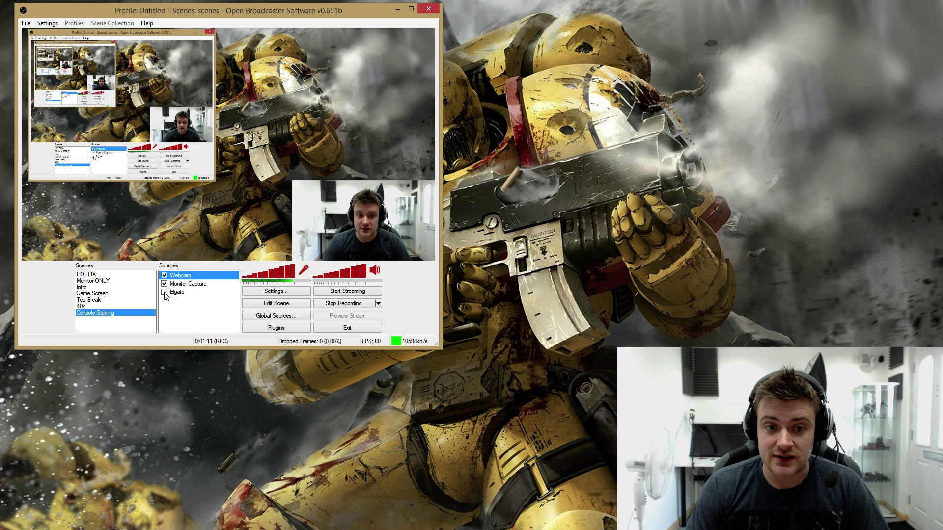
- Enable the Elgato capture source and test lag by stepping between PS4 home-screen tiles
{"action": "left_click", "coordinate": [164, 293]}
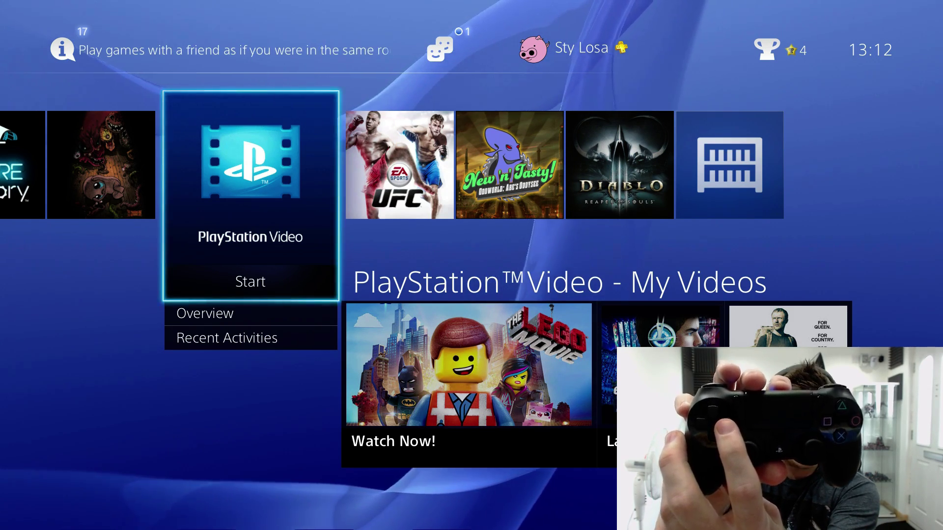
{"action": "key", "text": "Right"}
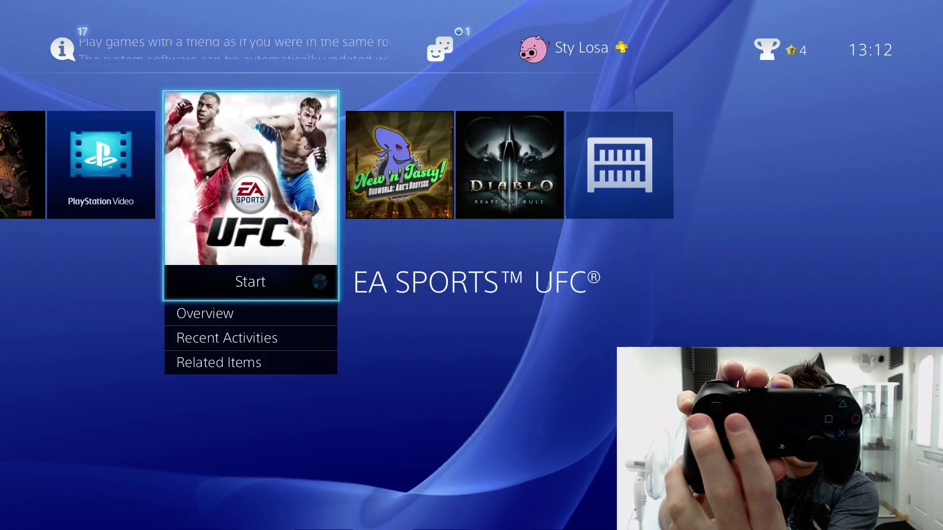
{"action": "key", "text": "Left"}
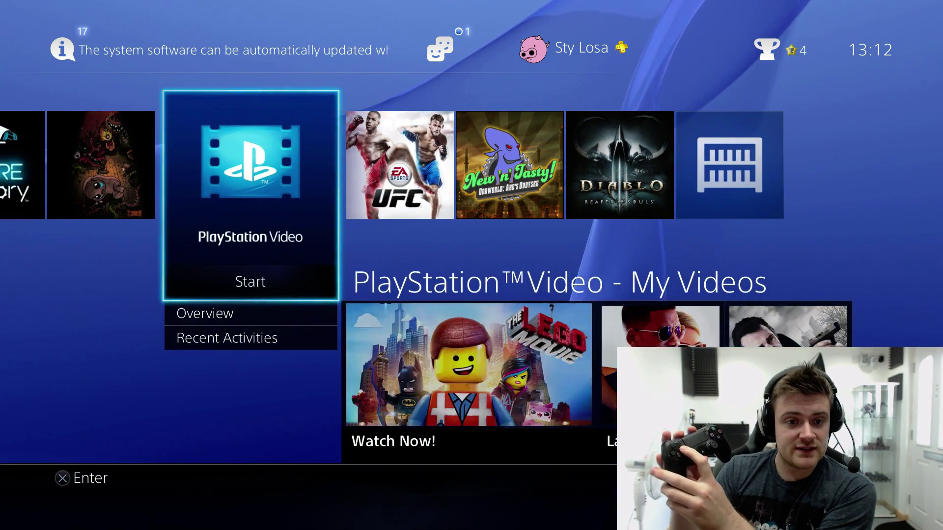
{"action": "key", "text": "Right"}
{"action": "key", "text": "Left"}
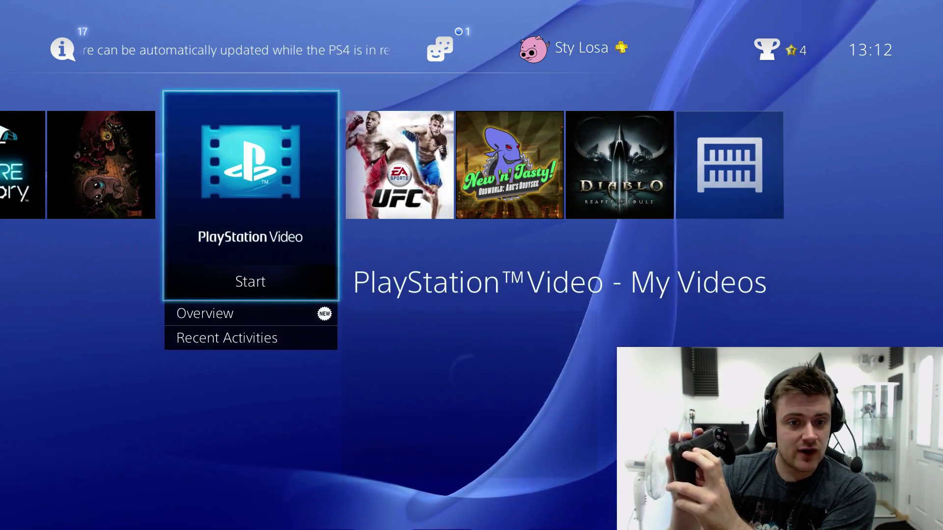
{"action": "key", "text": "Right"}
{"action": "key", "text": "Left"}
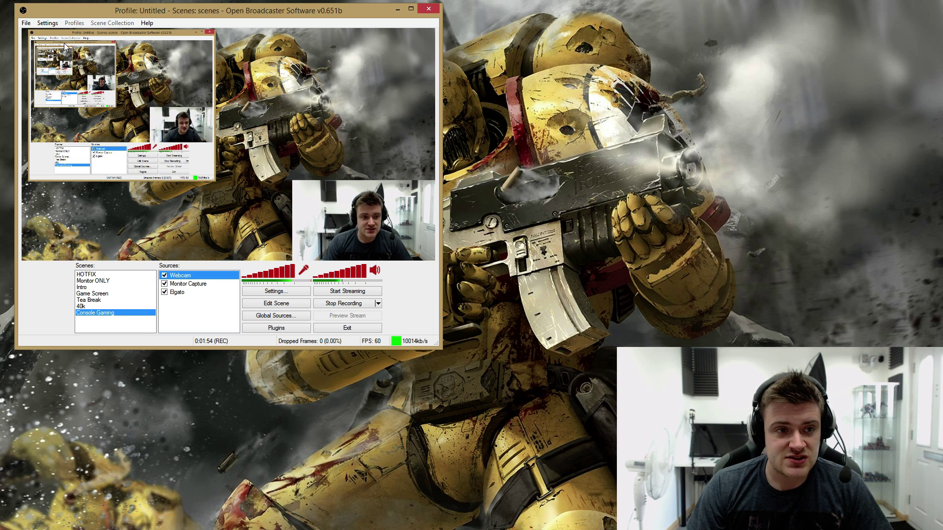
- Recheck the 250 ms mic offset in Audio settings, then turn on Use Buffering for the Webcam source
{"action": "left_click", "coordinate": [47, 23]}
{"action": "left_click_drag", "start_coordinate": [515, 95], "coordinate": [703, 10]}
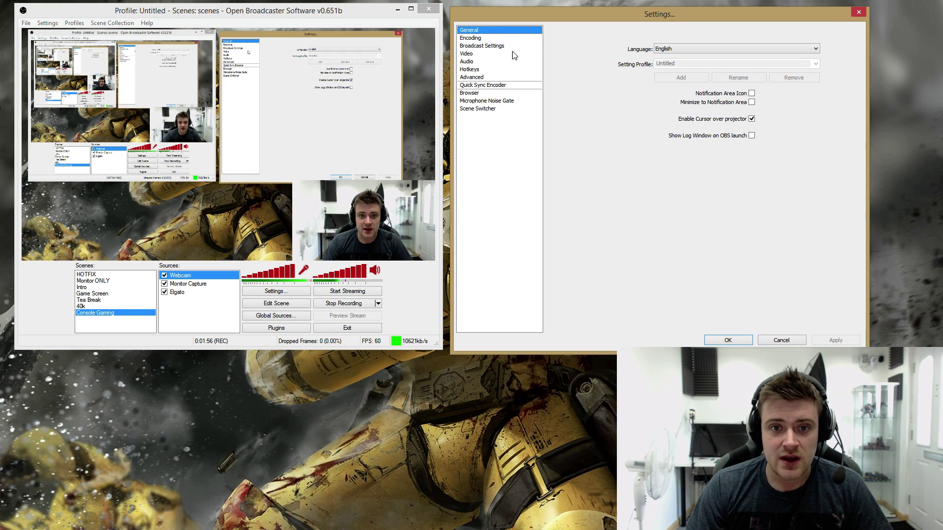
{"action": "left_click", "coordinate": [514, 60]}
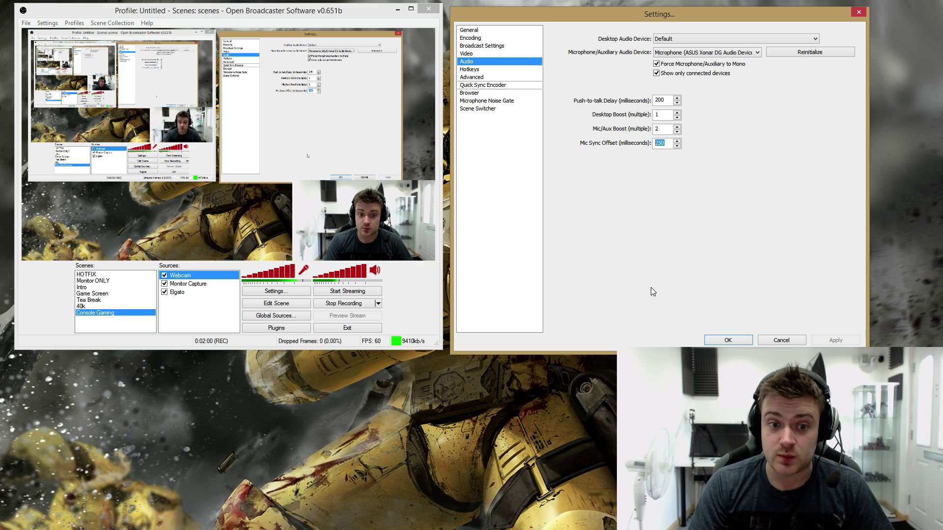
{"action": "left_click", "coordinate": [728, 340]}
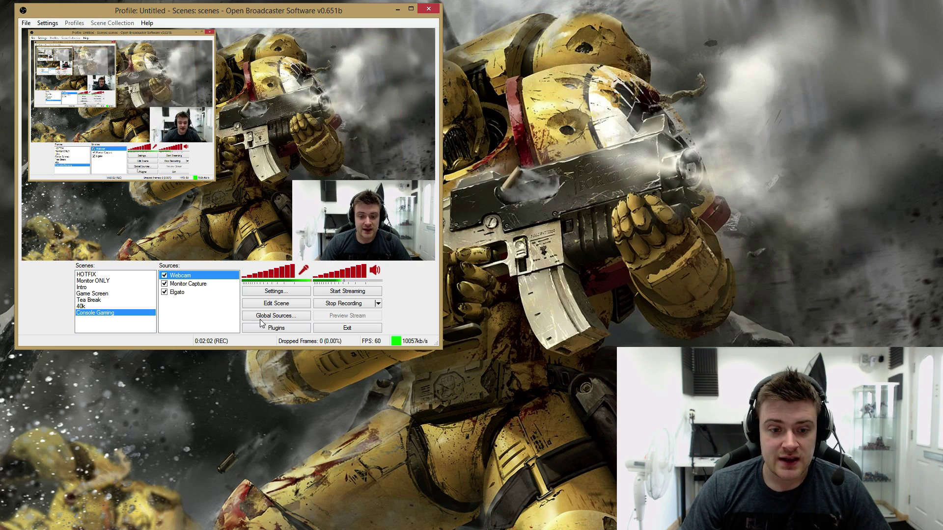
{"action": "double_click", "coordinate": [185, 278]}
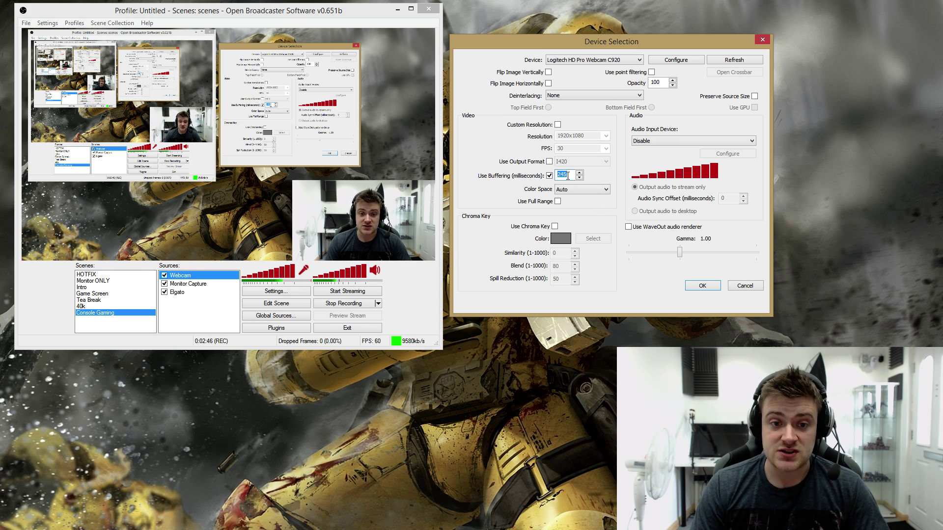
{"action": "left_click", "coordinate": [697, 286]}
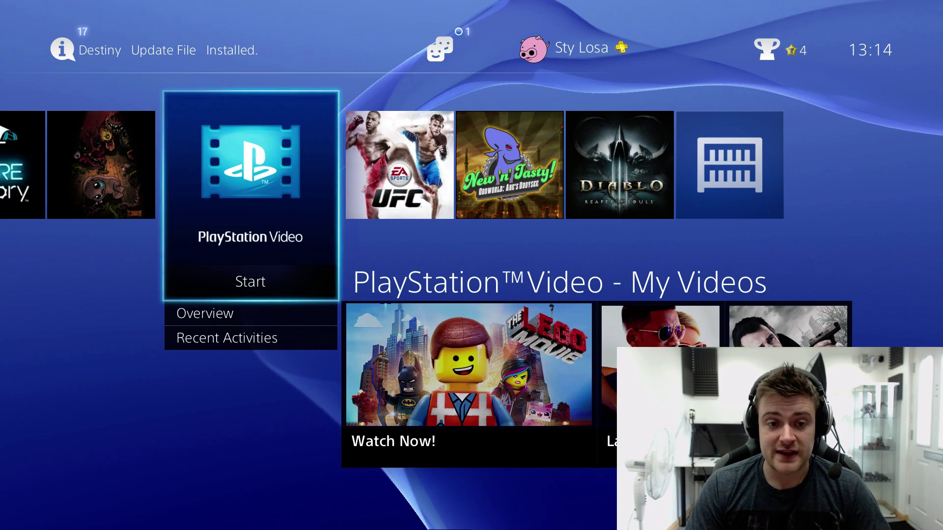
{"action": "key", "text": "Right"}
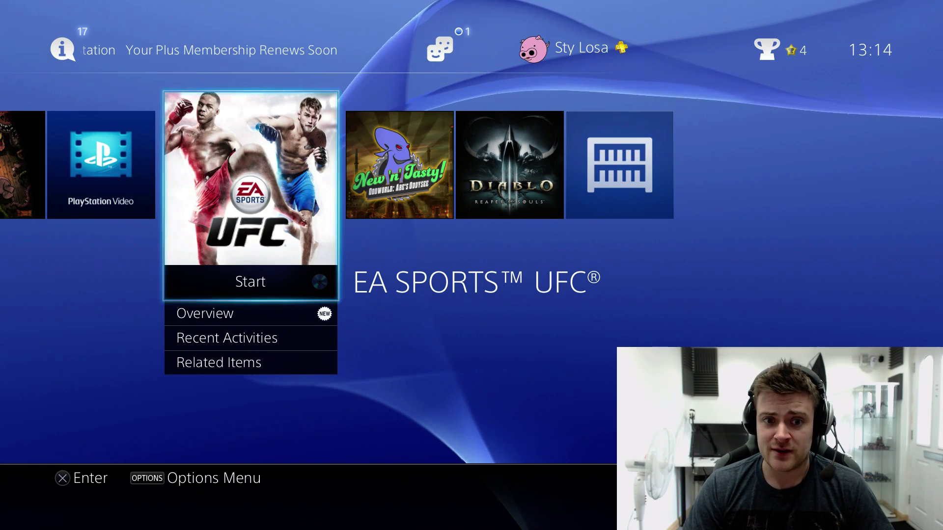
{"action": "key", "text": "Right"}
{"action": "key", "text": "Left"}
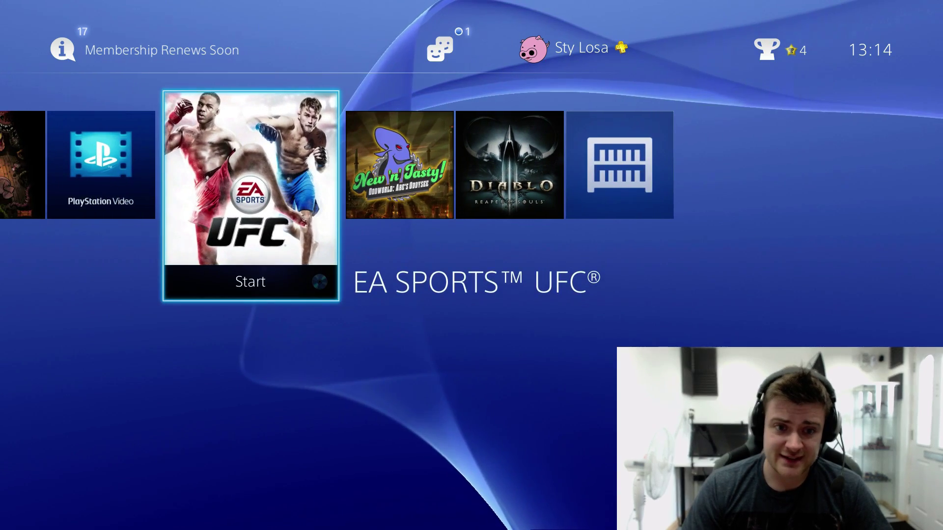
{"action": "key", "text": "Right"}
{"action": "key", "text": "Left"}
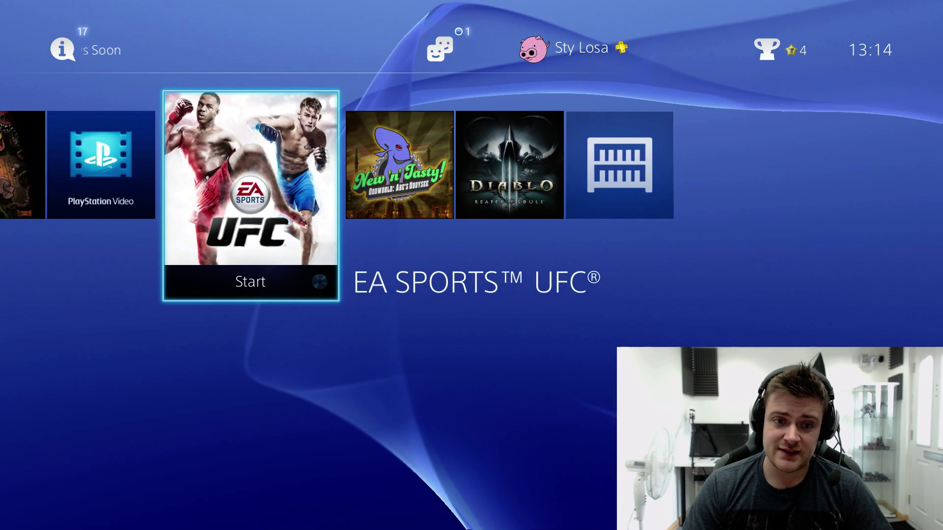
{"action": "key", "text": "Right"}
{"action": "key", "text": "Left"}
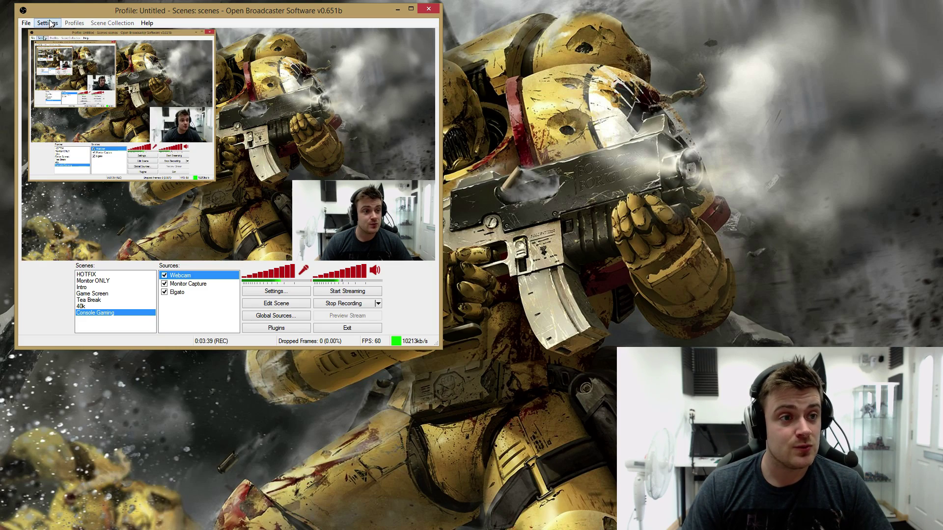
- Confirm the Microphone Noise Gate is enabled with 25, 200 and 150 ms timings
{"action": "left_click", "coordinate": [50, 23]}
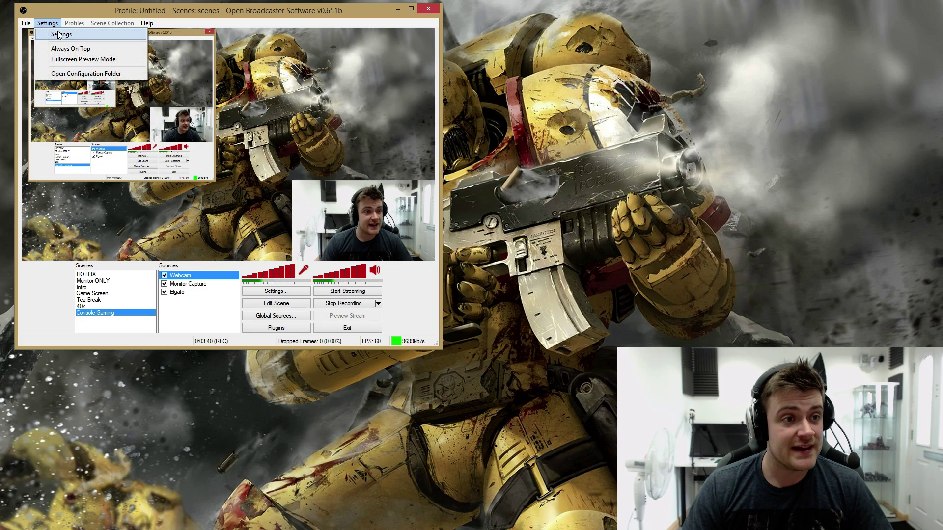
{"action": "left_click_drag", "start_coordinate": [439, 97], "coordinate": [629, 16]}
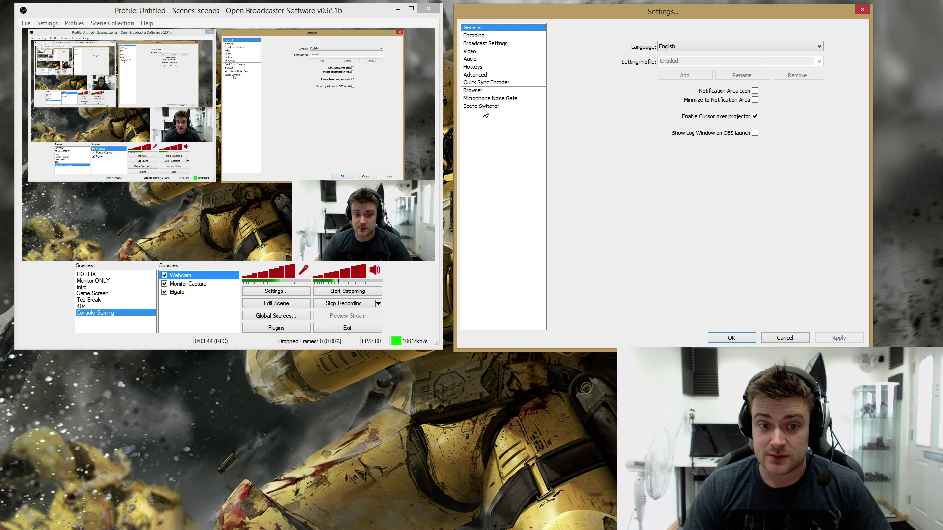
{"action": "left_click", "coordinate": [492, 100]}
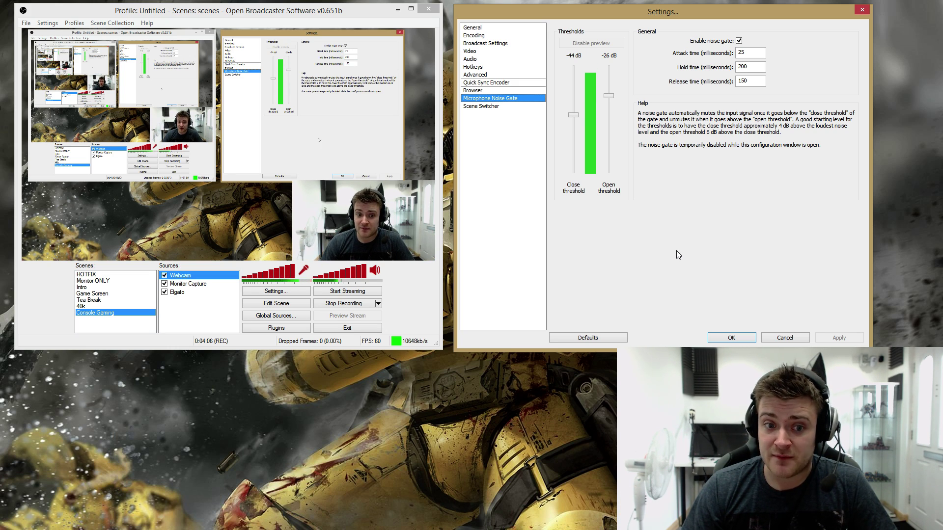
{"action": "left_click", "coordinate": [719, 341]}
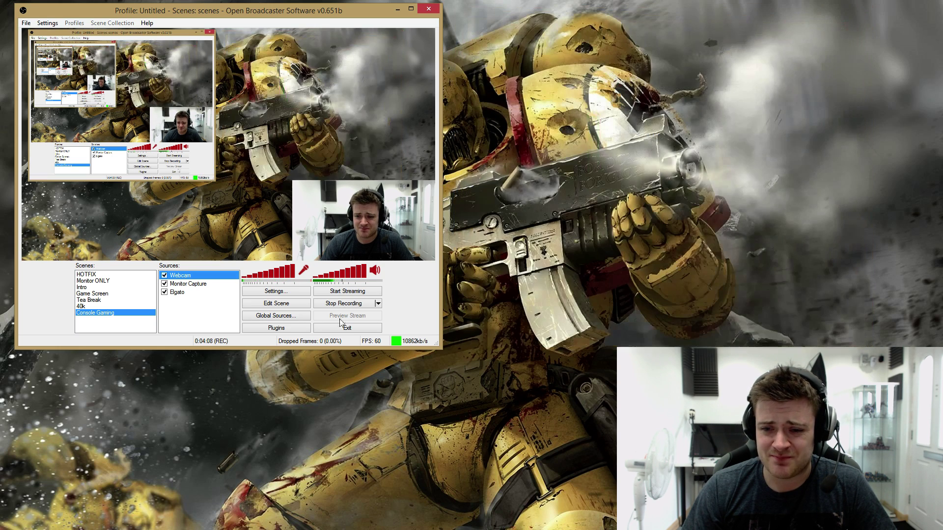